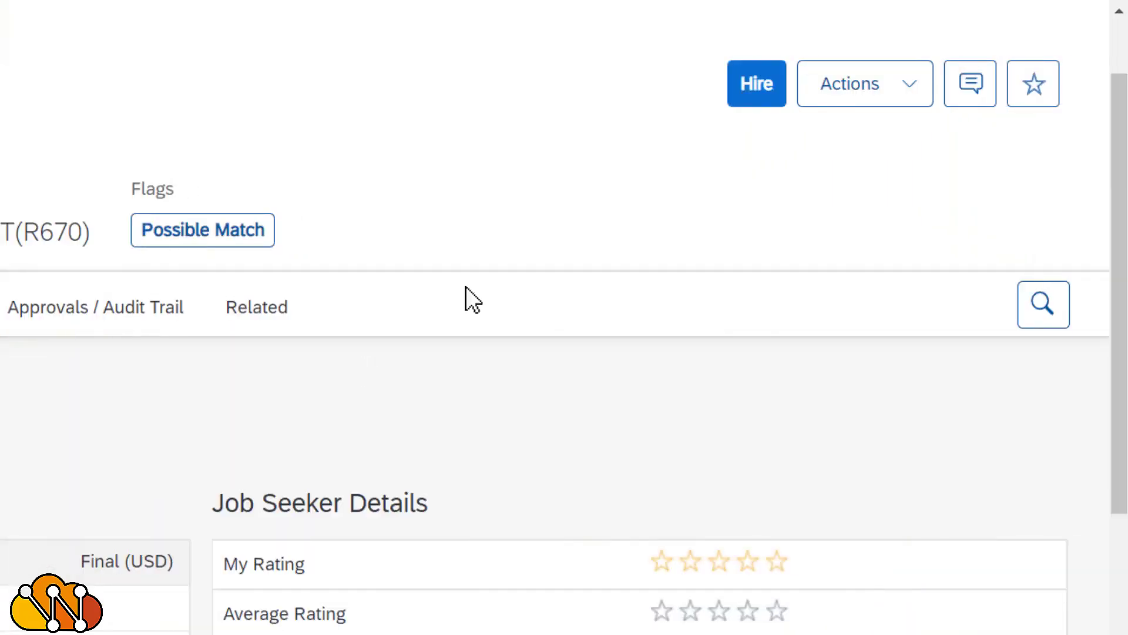
Step: Hire Tina Worker for the Accounting Clerk job, creating a confirmed work order
{"action": "left_click", "coordinate": [756, 84]}
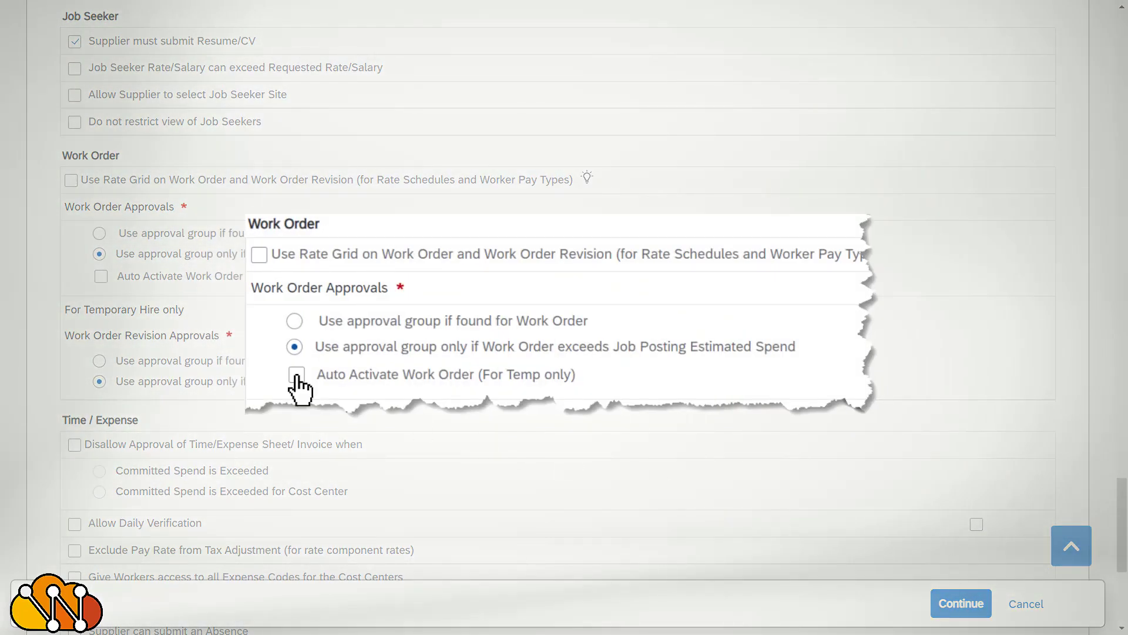
Step: Check 'Auto Activate Work Order (For Temp only)' in the job posting template's Work Order settings
{"action": "left_click", "coordinate": [297, 375]}
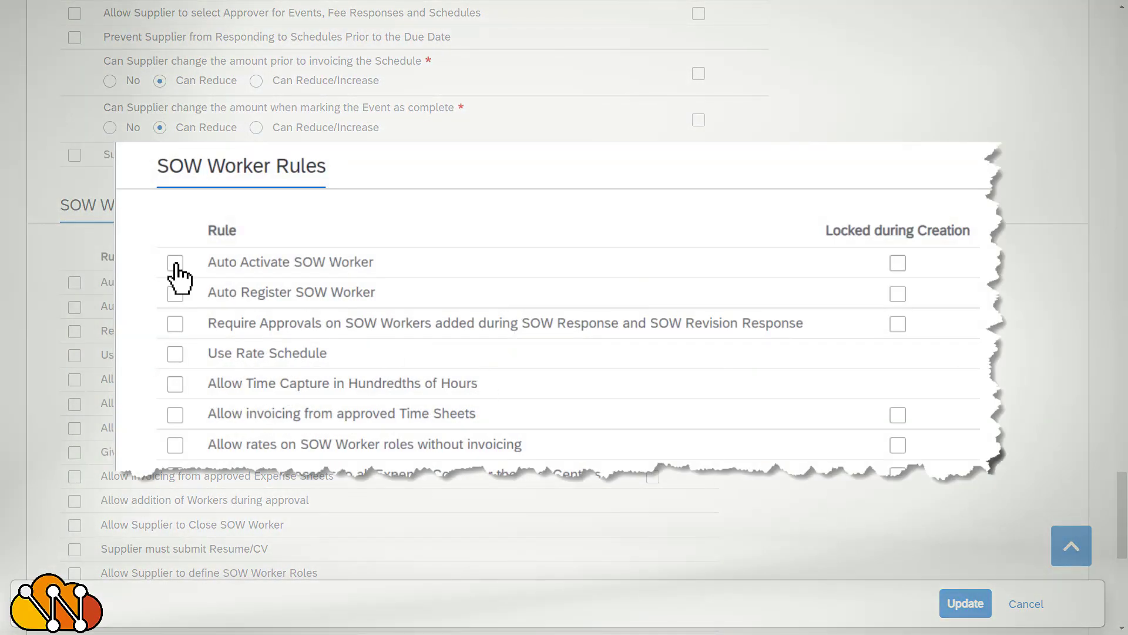
Step: Check 'Auto Activate SOW Worker' under the SOW template's SOW Worker Rules
{"action": "left_click", "coordinate": [175, 263]}
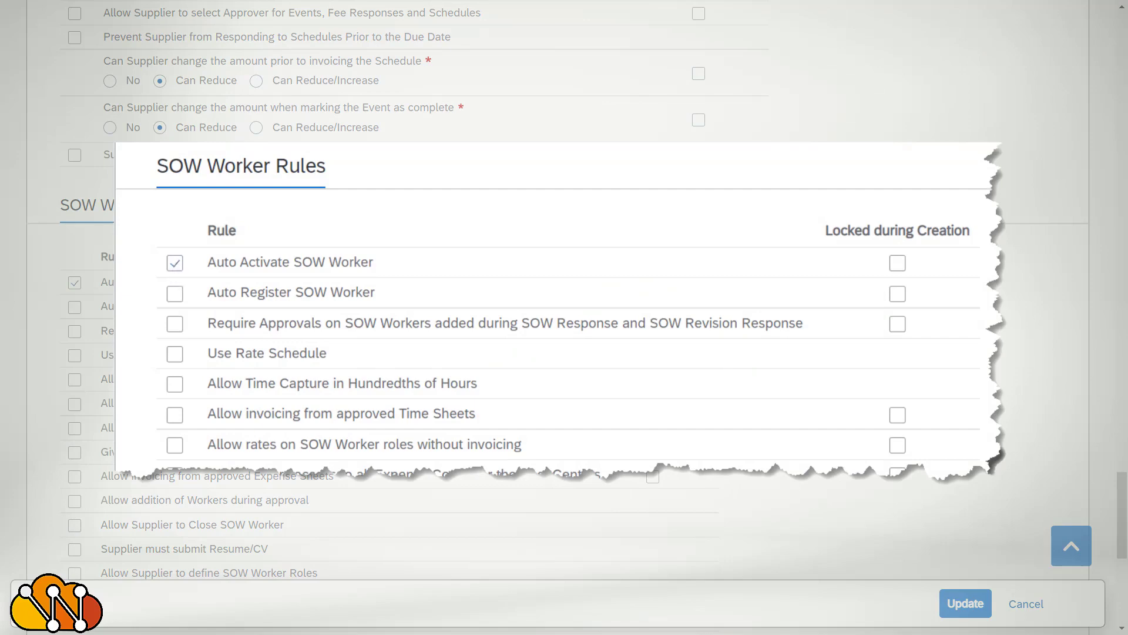